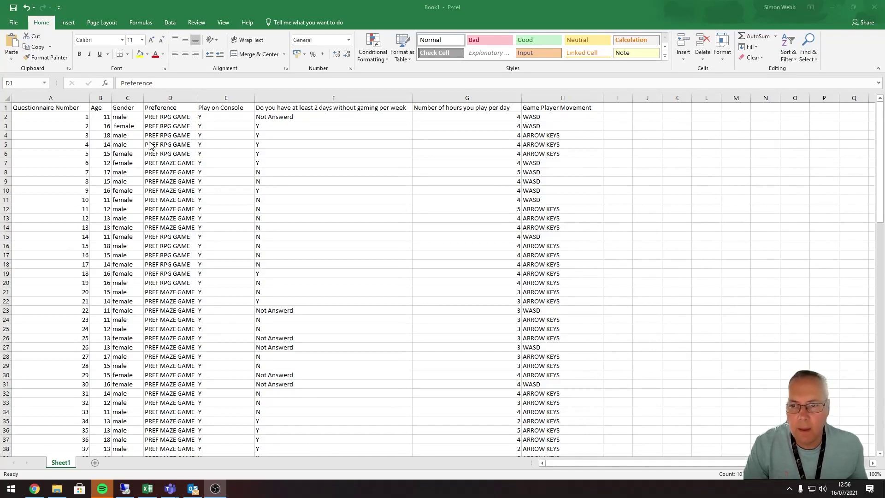
- Try a sample 'ma' entry in a spare cell beside the data, then cancel it
{"action": "left_click", "coordinate": [128, 99], "text": "shift"}
{"action": "left_click", "coordinate": [128, 99]}
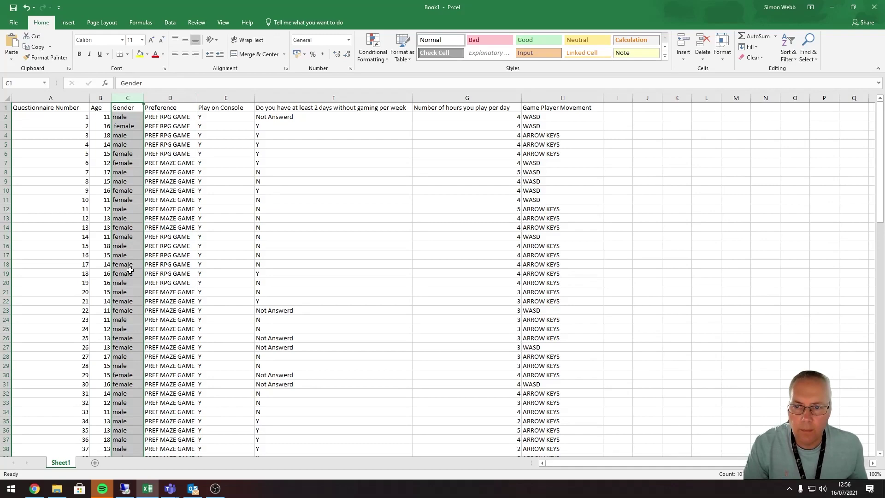
{"action": "left_click", "coordinate": [646, 135]}
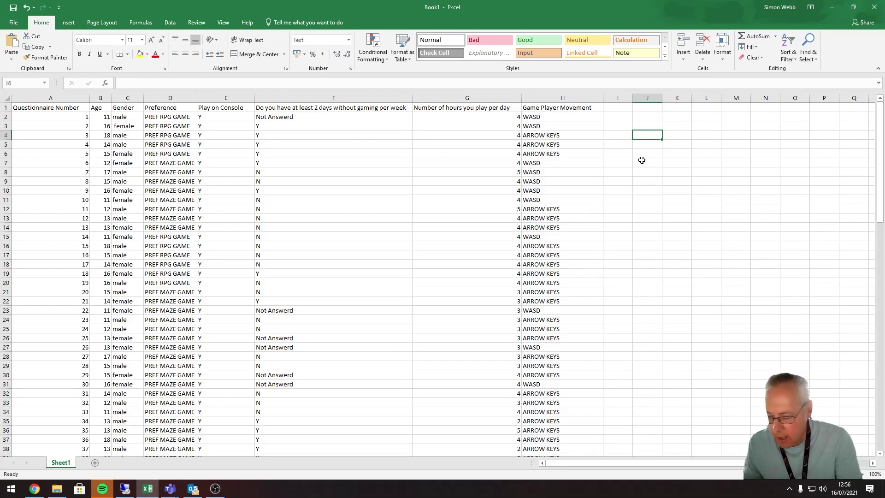
{"action": "type", "text": "\"male"}
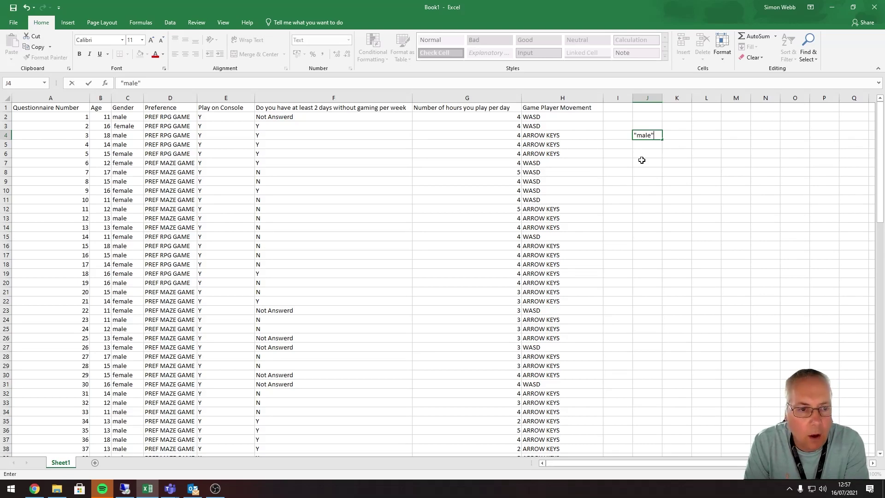
{"action": "key", "text": "BackSpace"}
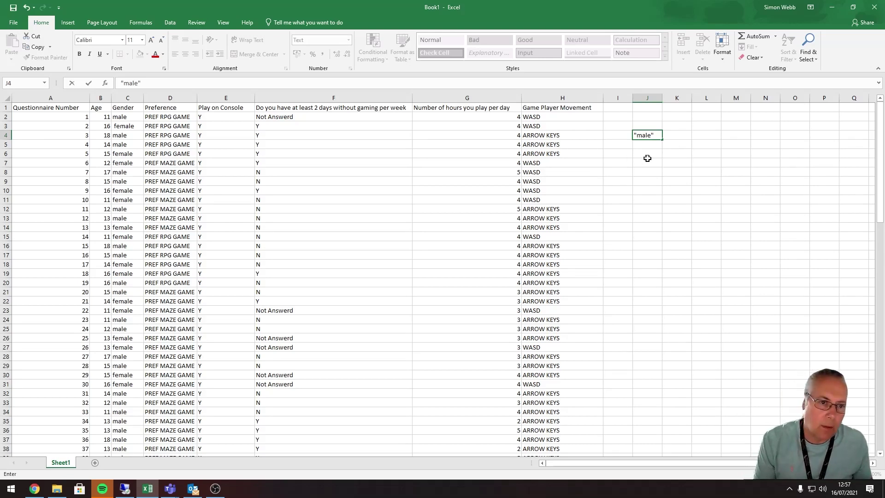
{"action": "key", "text": "Escape"}
{"action": "left_click", "coordinate": [650, 163]}
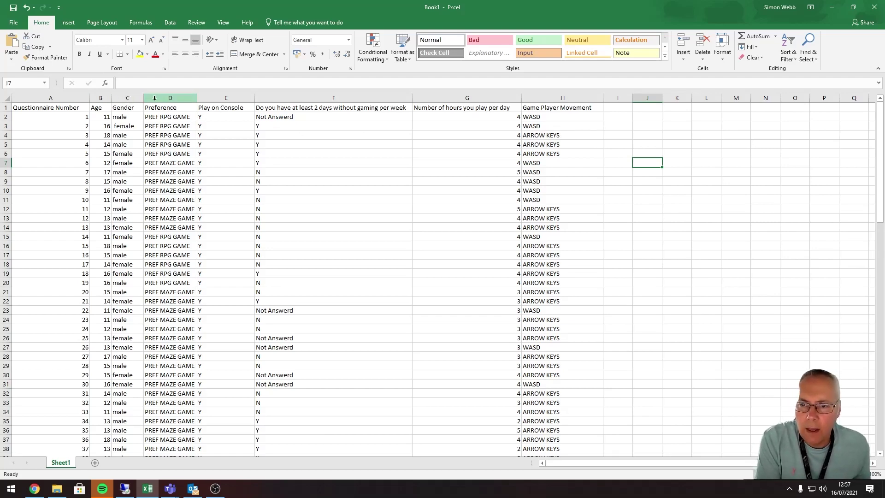
- Insert a blank column before Preference and widen the new column D
{"action": "left_click", "coordinate": [137, 98]}
{"action": "left_click", "coordinate": [162, 97]}
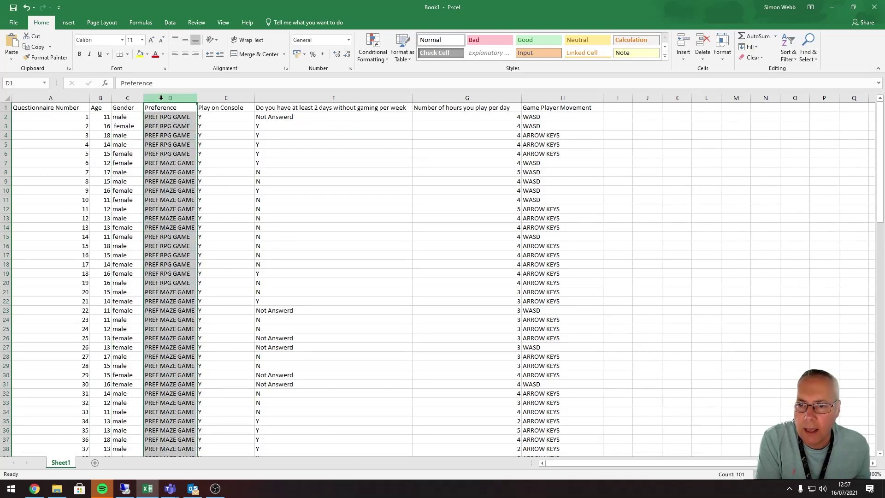
{"action": "right_click", "coordinate": [161, 98]}
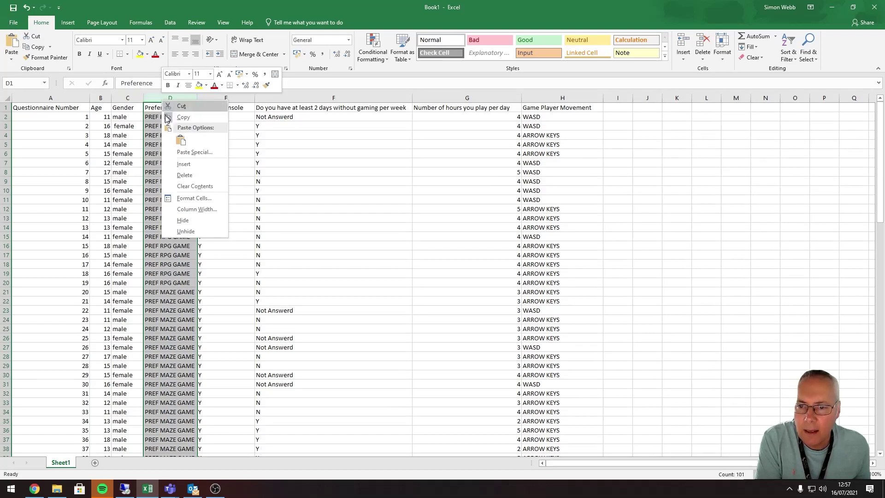
{"action": "left_click", "coordinate": [183, 164]}
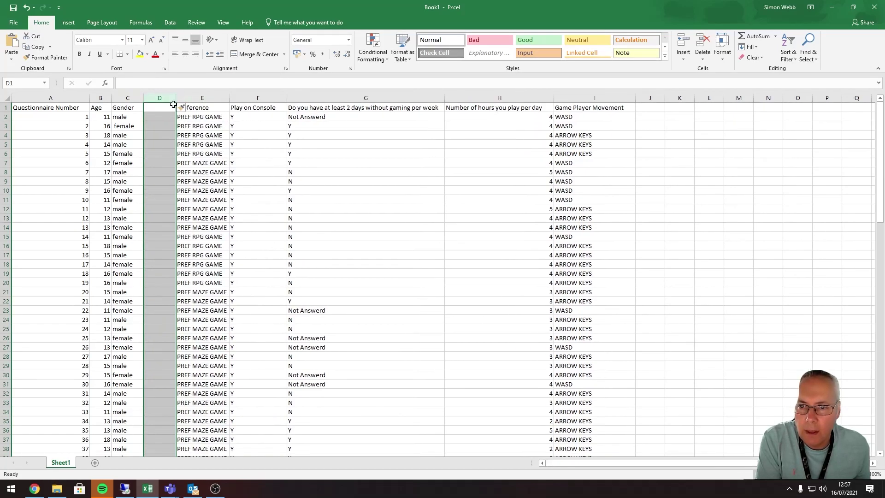
{"action": "left_click_drag", "start_coordinate": [176, 98], "coordinate": [240, 98]}
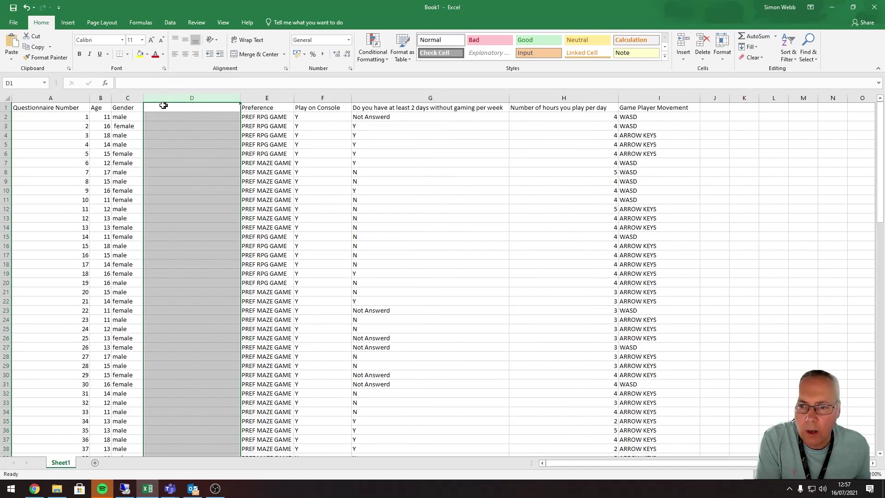
{"action": "left_click", "coordinate": [166, 105]}
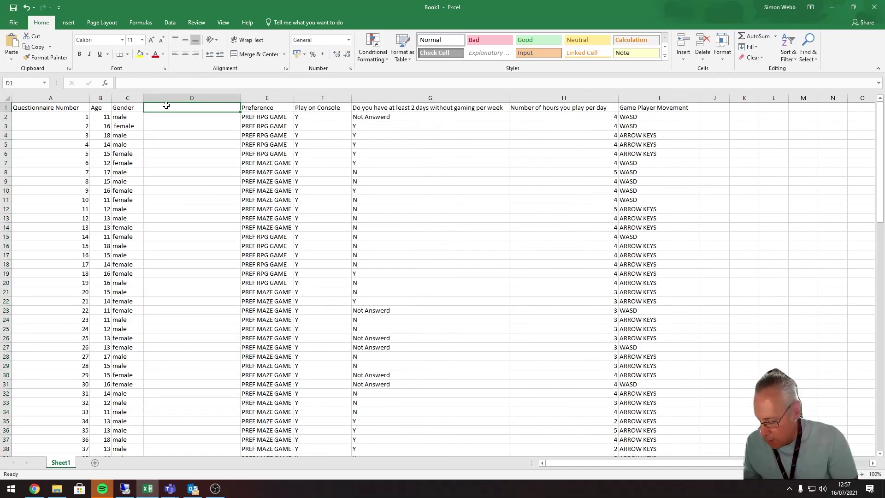
- Enter the header 'Gender Trim' in D1 and narrow column D to fit it
{"action": "type", "text": "Gen"}
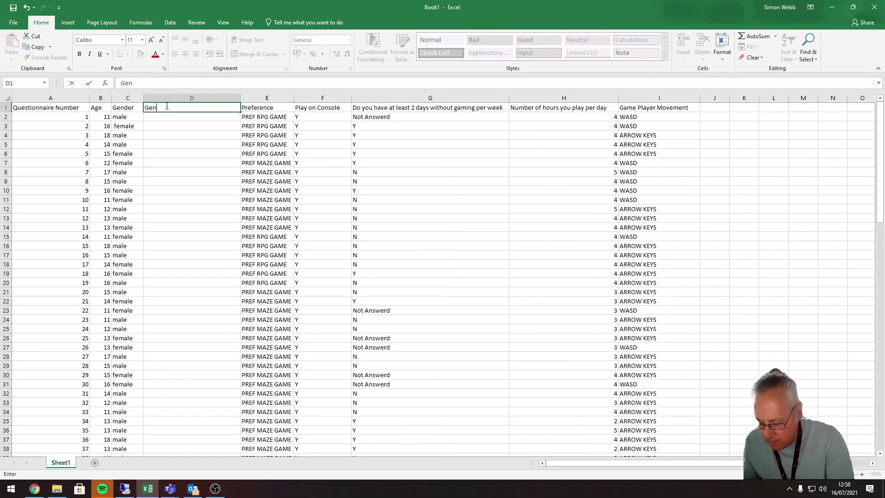
{"action": "type", "text": "der Trim"}
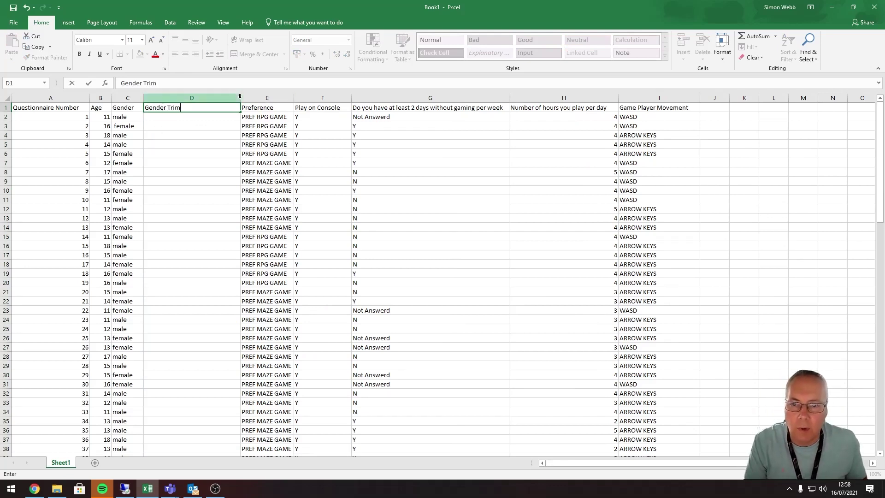
{"action": "left_click", "coordinate": [229, 135]}
{"action": "left_click_drag", "start_coordinate": [240, 97], "coordinate": [201, 97]}
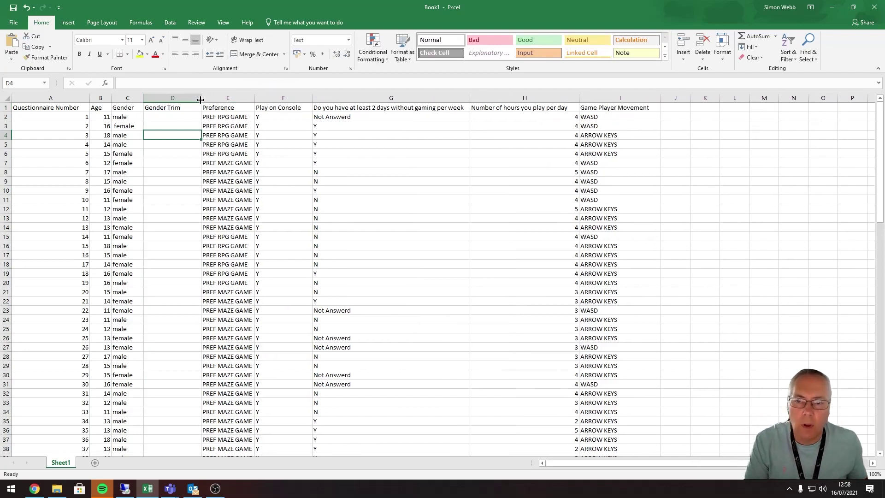
- Change column D's number format from Text to General
{"action": "left_click", "coordinate": [173, 98]}
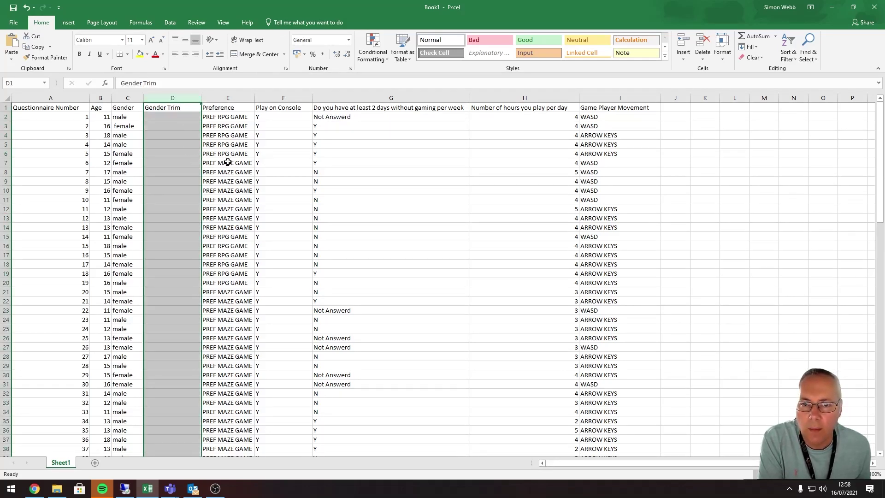
{"action": "left_click", "coordinate": [348, 41]}
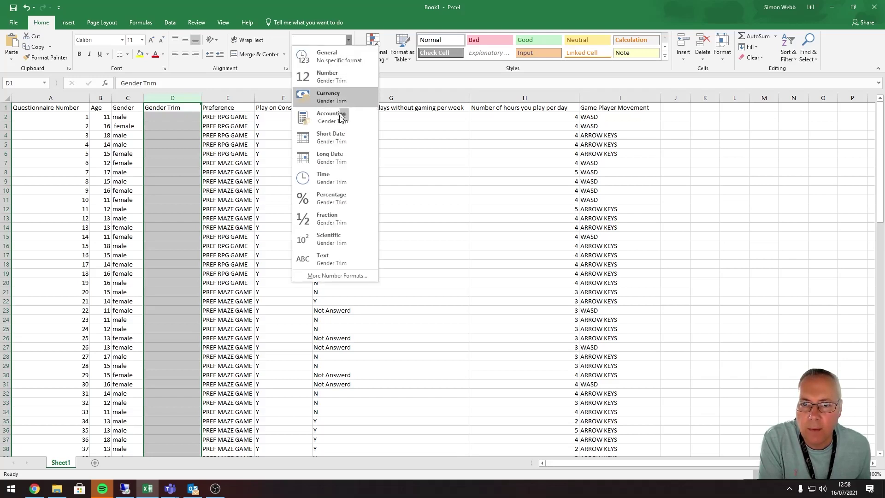
{"action": "left_click", "coordinate": [334, 58]}
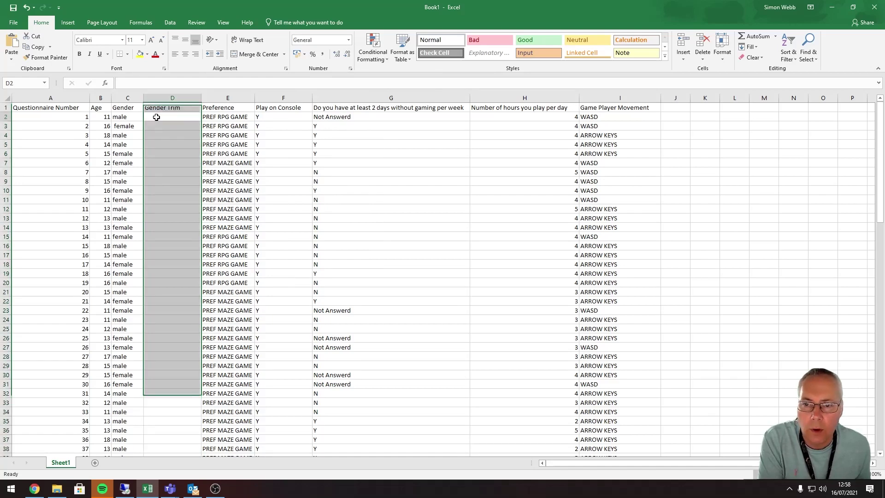
{"action": "left_click", "coordinate": [156, 117]}
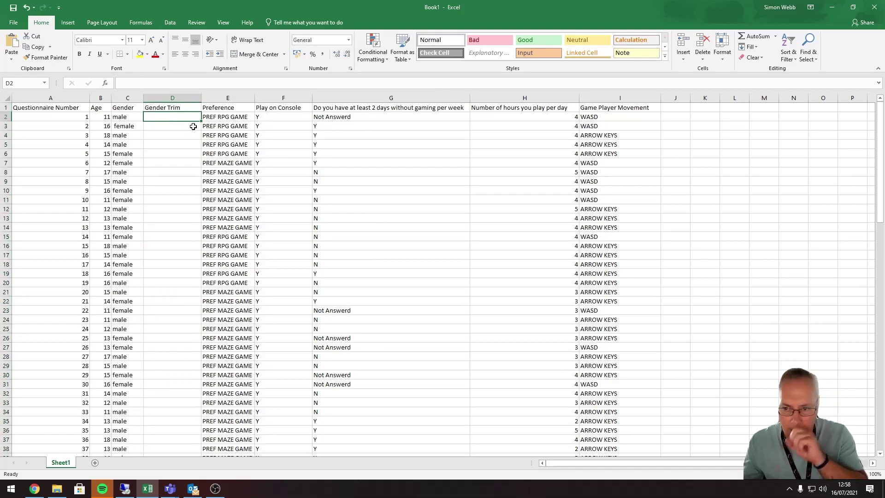
- Enter =TRIM(C2) in D2 so it displays the cleaned value 'male'
{"action": "type", "text": "="}
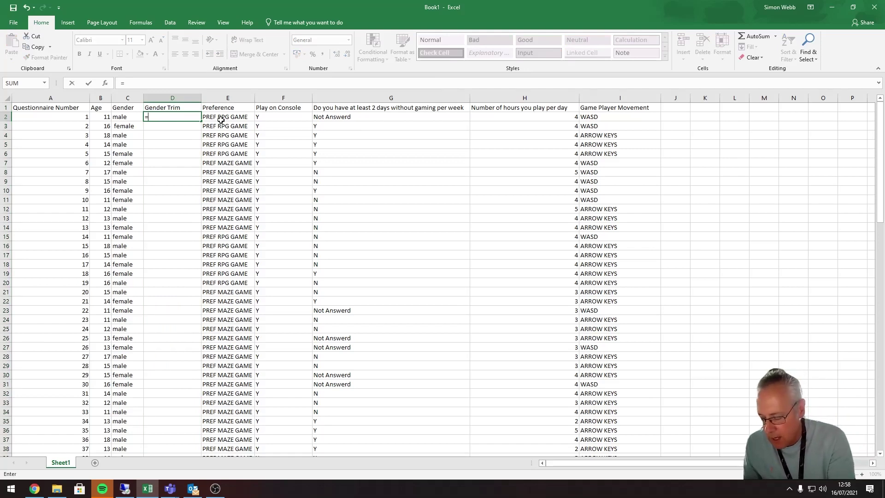
{"action": "type", "text": "trim"}
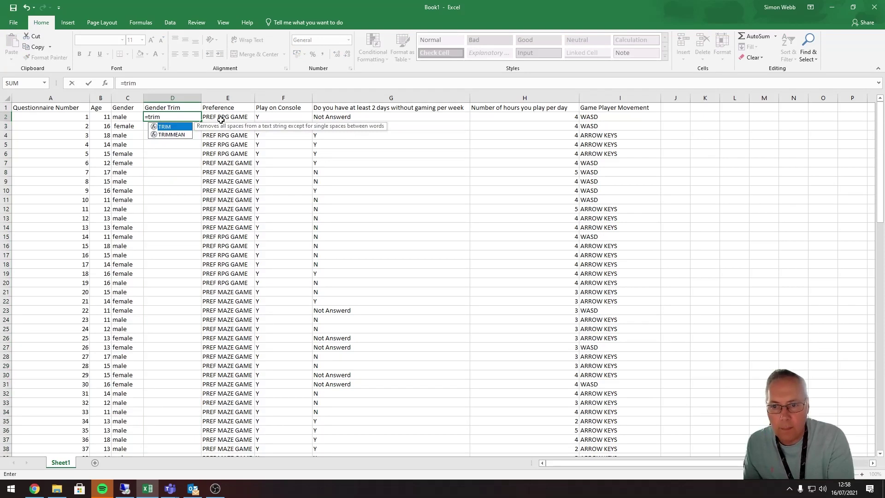
{"action": "type", "text": "("}
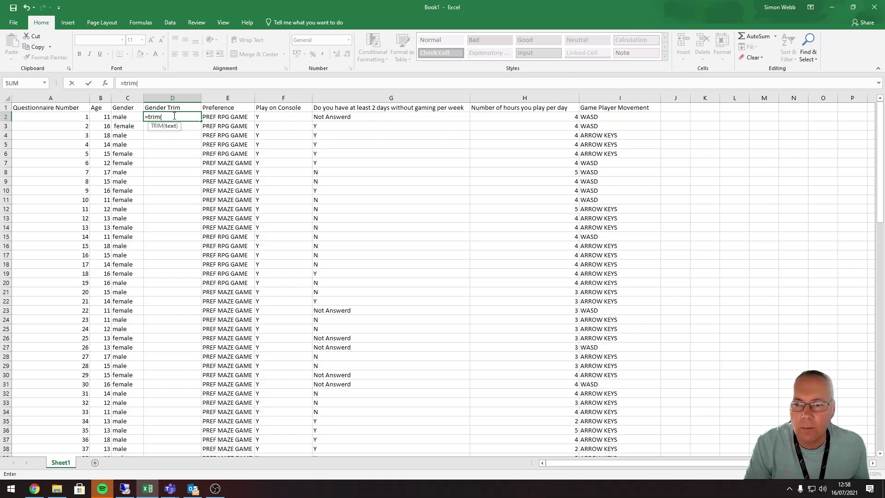
{"action": "left_click", "coordinate": [124, 117]}
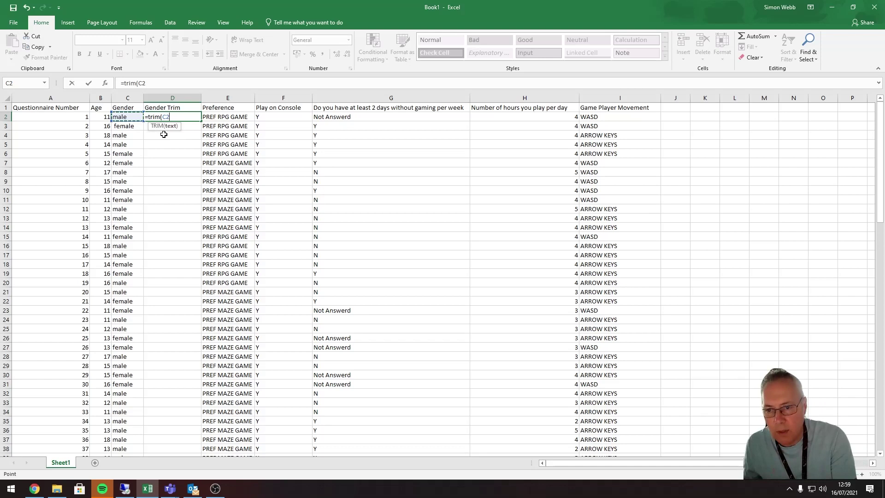
{"action": "type", "text": ")"}
{"action": "key", "text": "Return"}
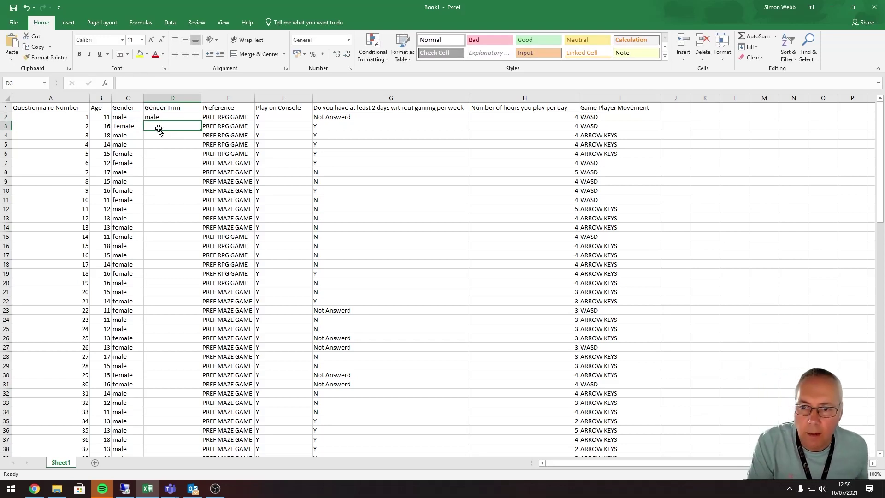
{"action": "left_click", "coordinate": [151, 118]}
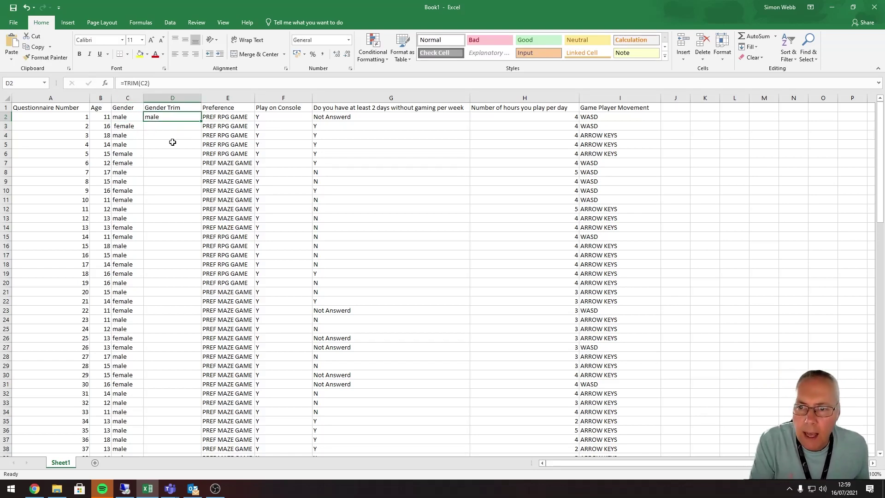
{"action": "left_click", "coordinate": [129, 127]}
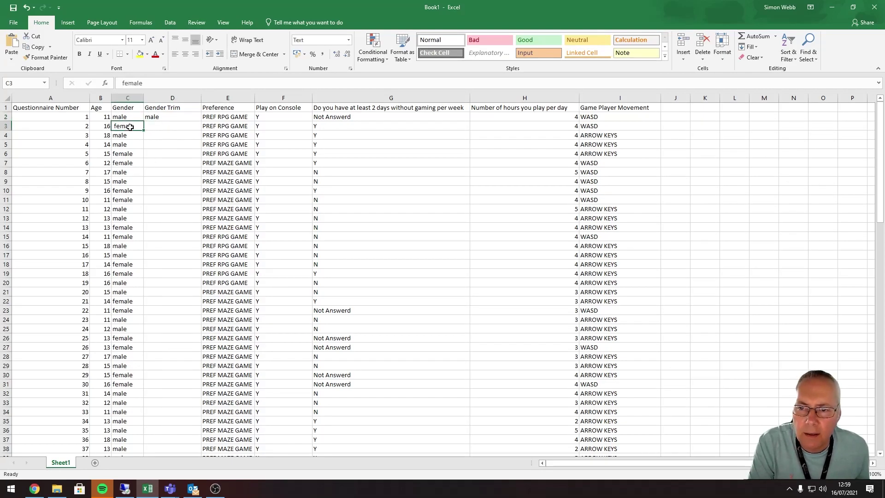
{"action": "left_click", "coordinate": [121, 83]}
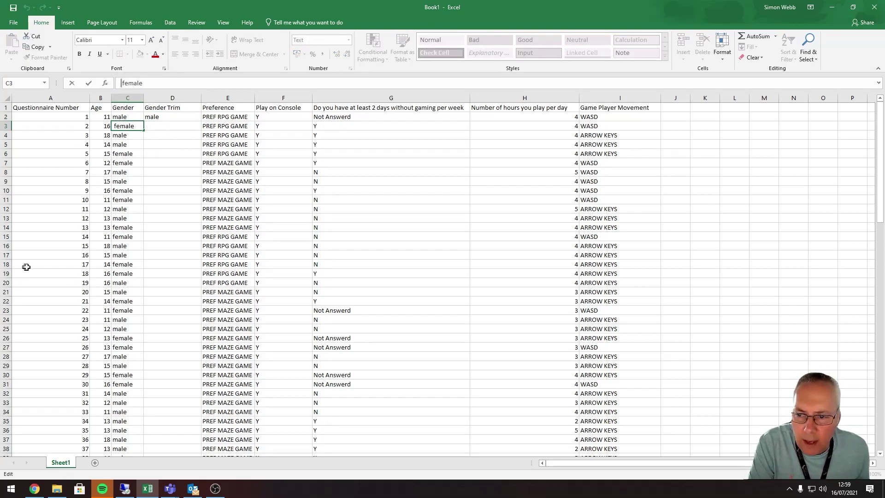
{"action": "left_click", "coordinate": [118, 265]}
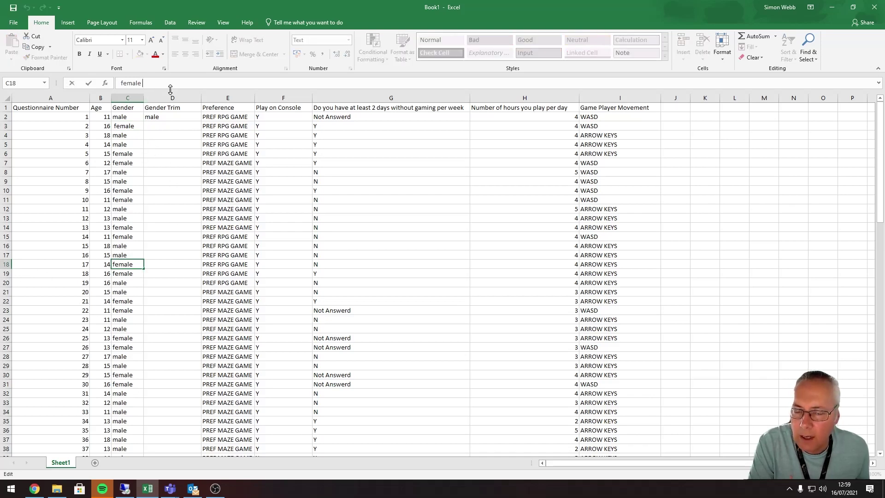
{"action": "left_click", "coordinate": [164, 120]}
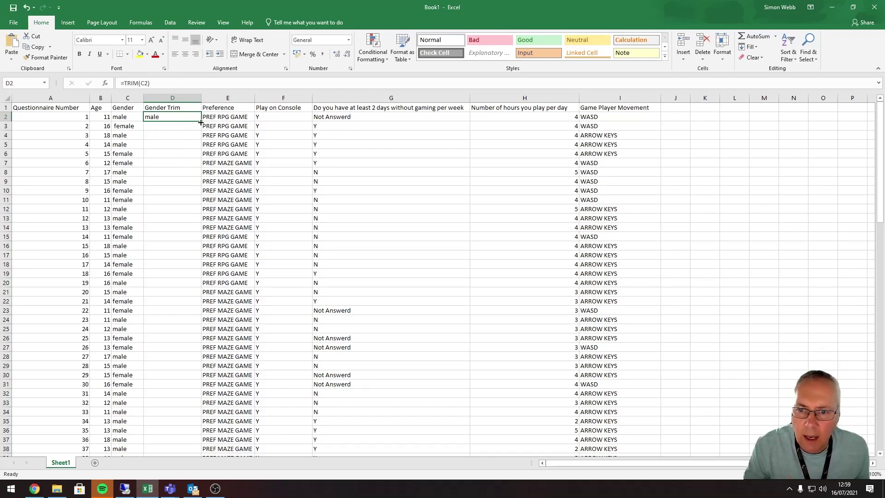
- Copy D2's =TRIM(C2) formula down the Gender Trim column through D101
{"action": "left_click_drag", "start_coordinate": [202, 122], "coordinate": [202, 437]}
{"action": "scroll", "coordinate": [178, 392], "scroll_direction": "up", "scroll_amount": 6}
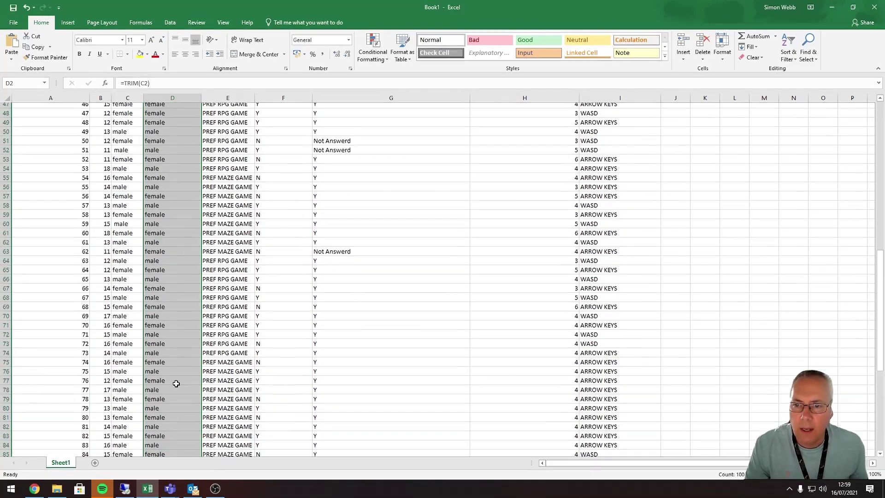
{"action": "scroll", "coordinate": [176, 383], "scroll_direction": "up", "scroll_amount": 15}
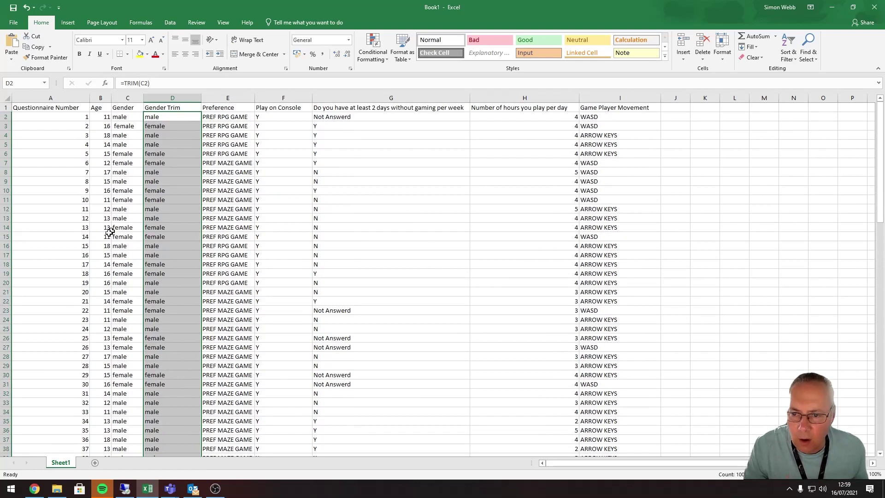